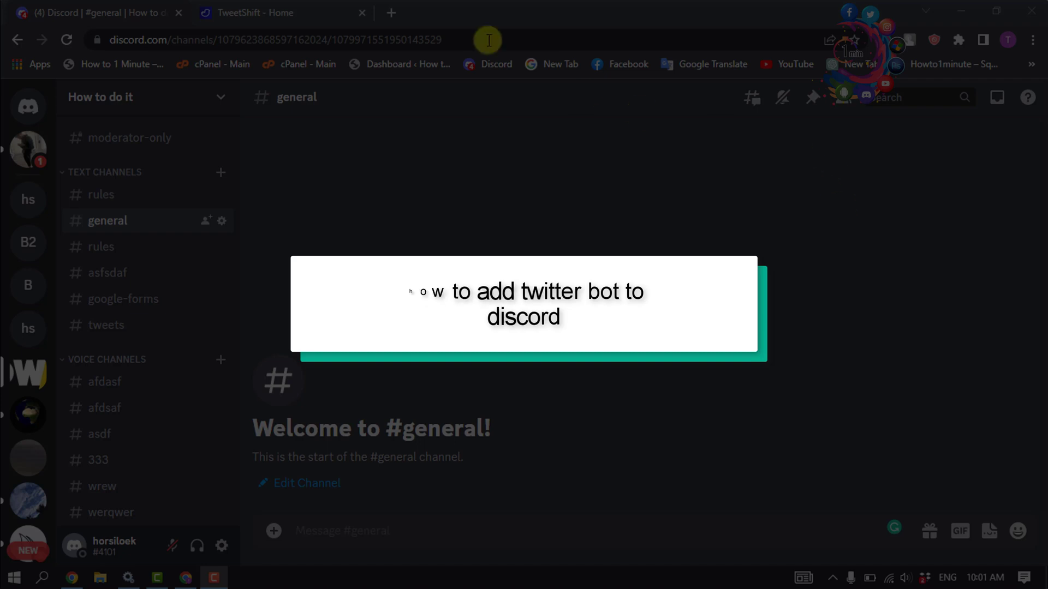
- Switch to the TweetShift - Home browser tab
{"action": "left_click", "coordinate": [287, 10]}
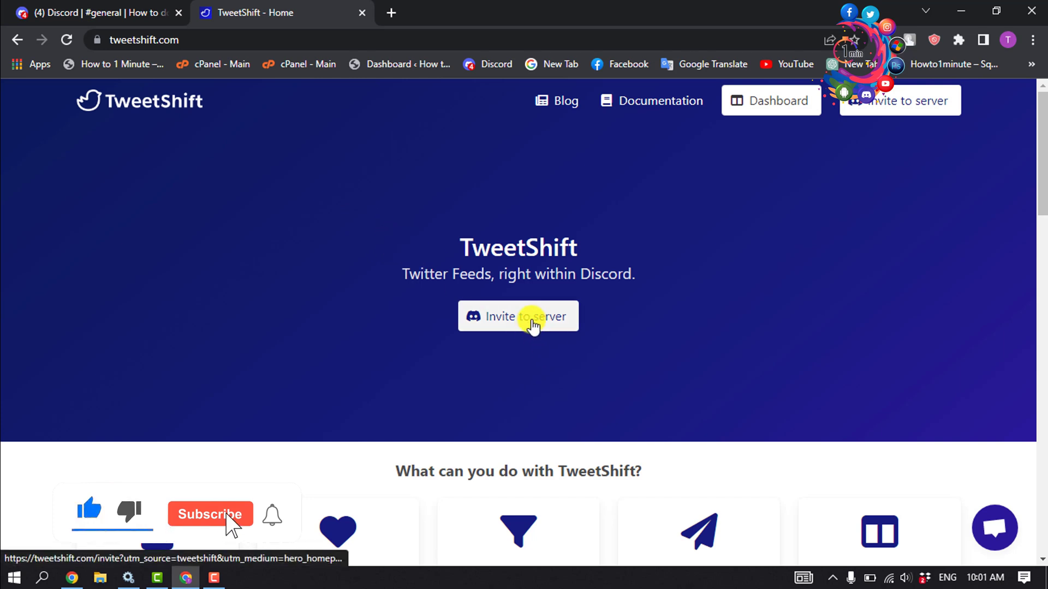
- Invite TweetShift to the How to do it server, approving its permissions and account access
{"action": "left_click", "coordinate": [532, 324]}
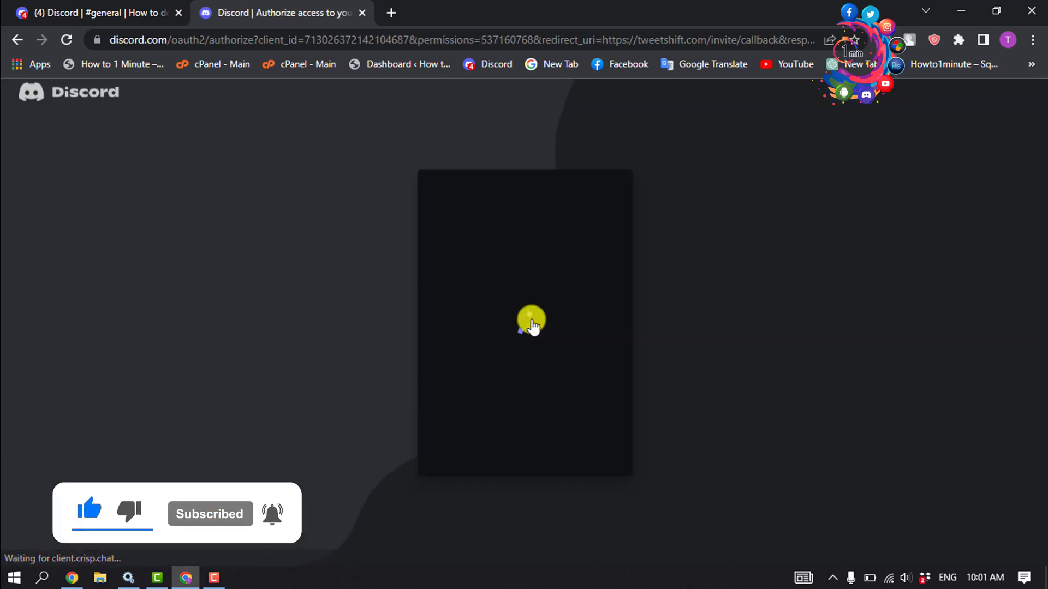
{"action": "left_click", "coordinate": [497, 401]}
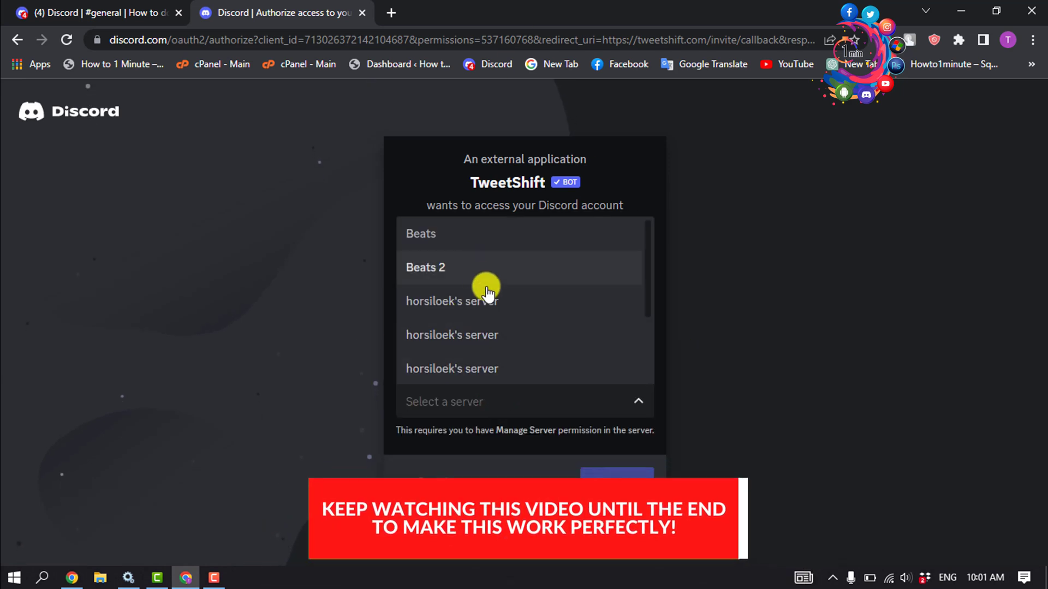
{"action": "scroll", "coordinate": [489, 321], "scroll_direction": "down", "scroll_amount": 2}
{"action": "left_click", "coordinate": [458, 300]}
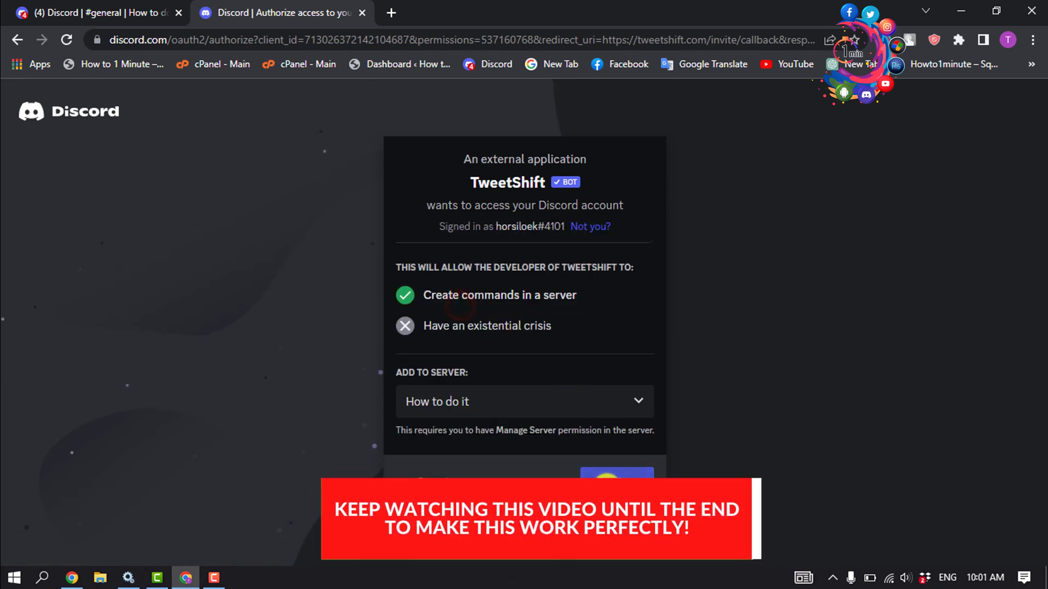
{"action": "left_click", "coordinate": [608, 489]}
{"action": "scroll", "coordinate": [592, 398], "scroll_direction": "down", "scroll_amount": 2}
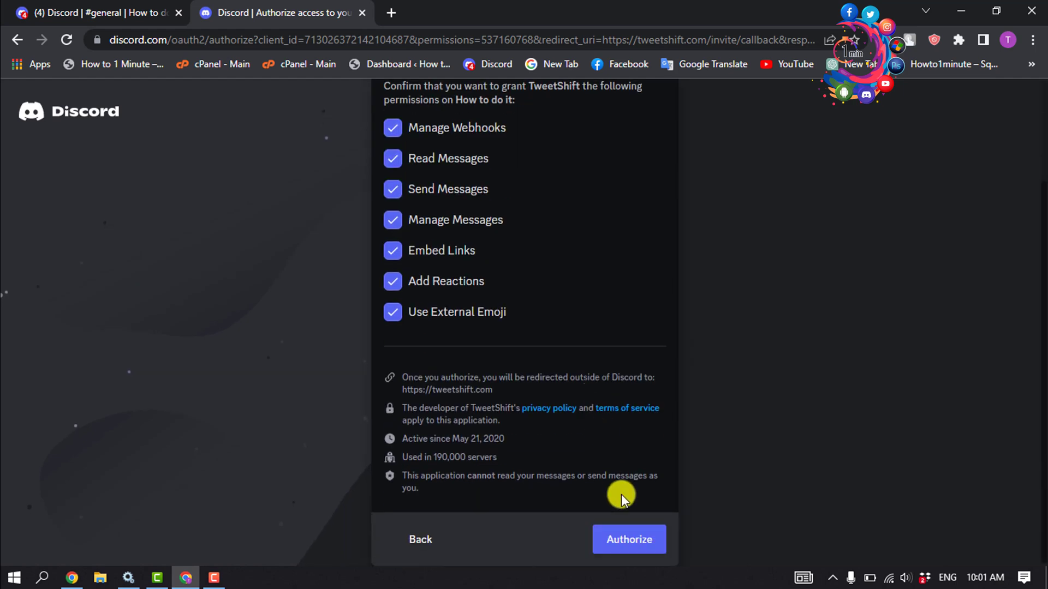
{"action": "left_click", "coordinate": [629, 542]}
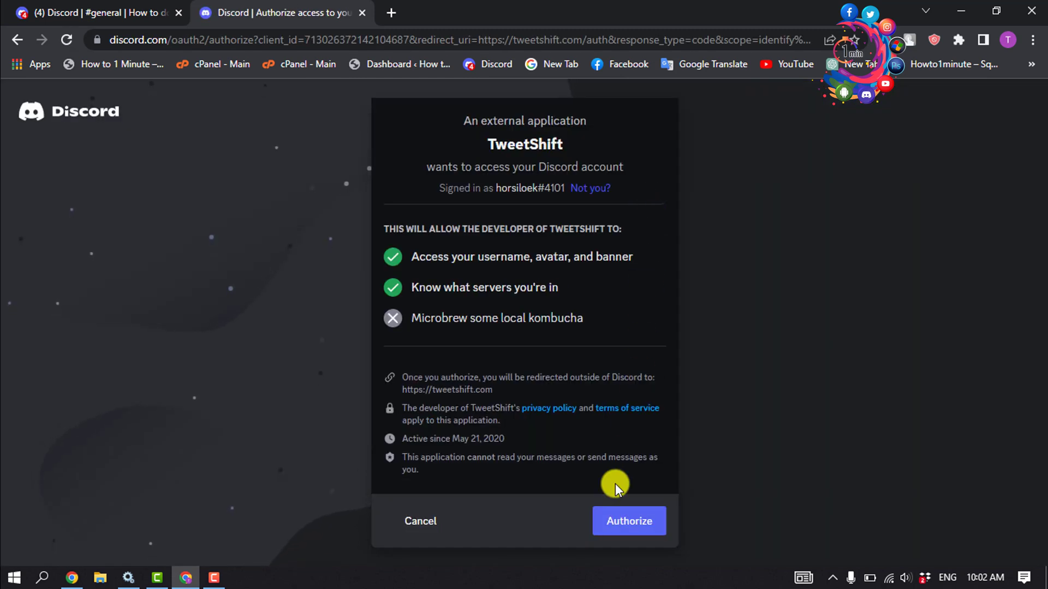
{"action": "left_click", "coordinate": [624, 524]}
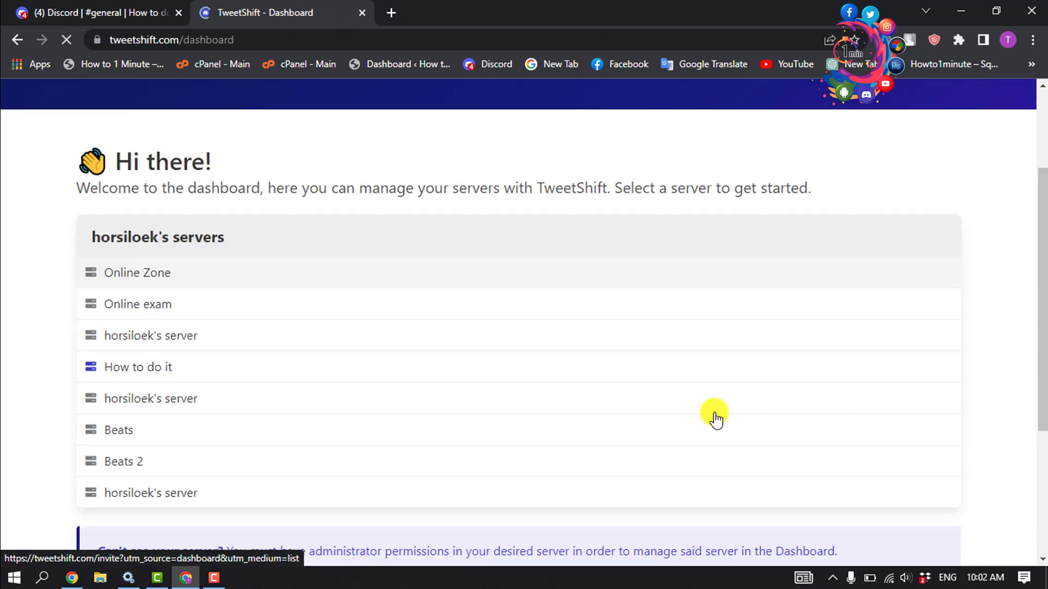
{"action": "scroll", "coordinate": [714, 416], "scroll_direction": "down", "scroll_amount": 3}
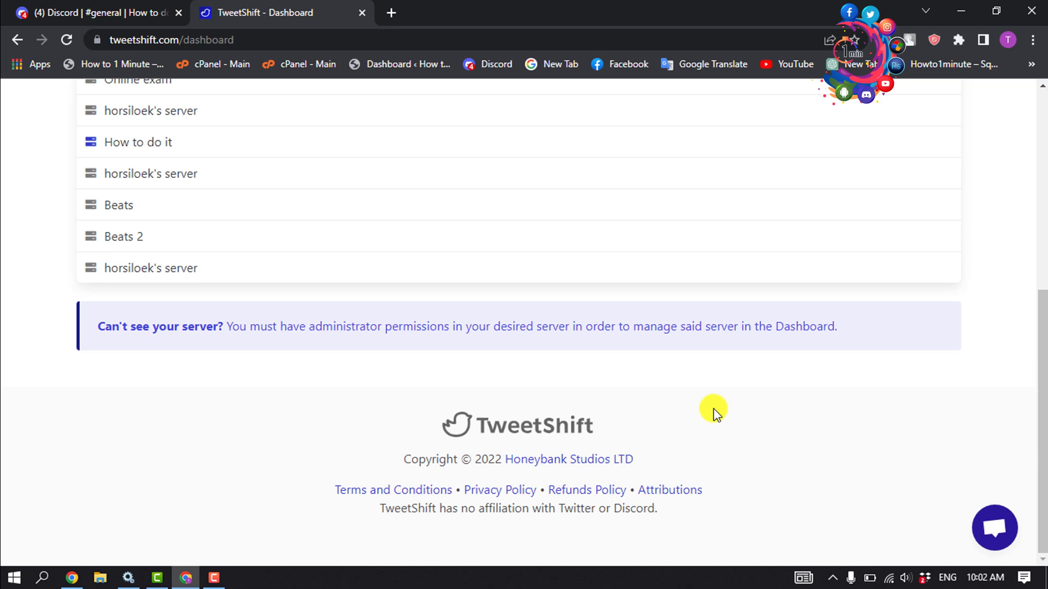
{"action": "scroll", "coordinate": [183, 334], "scroll_direction": "up", "scroll_amount": 2}
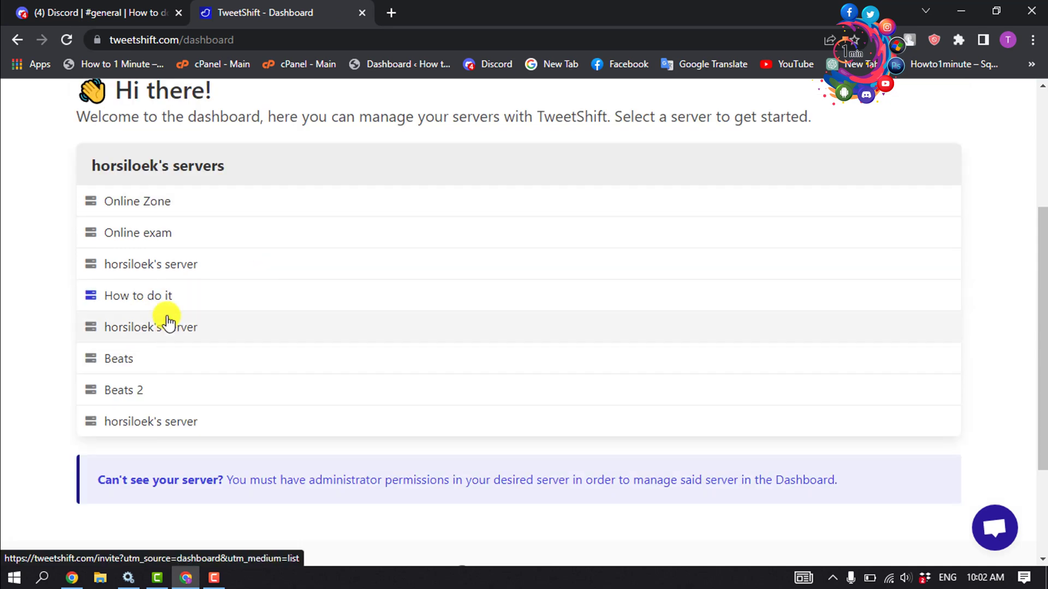
- Open the How to do it server's TweetShift dashboard
{"action": "left_click", "coordinate": [135, 304]}
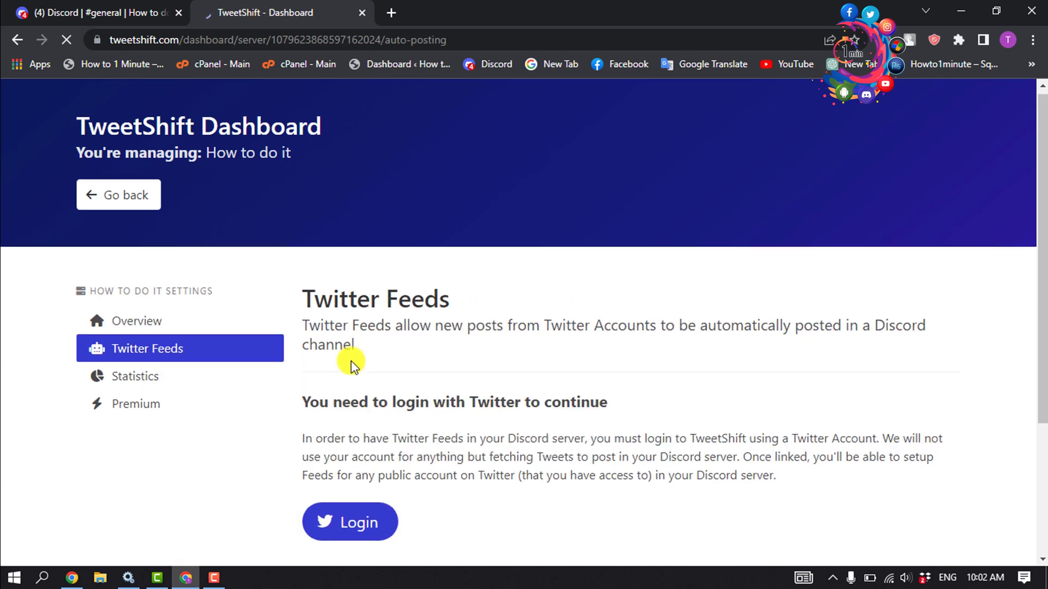
{"action": "scroll", "coordinate": [353, 385], "scroll_direction": "down", "scroll_amount": 2}
- Log in with Twitter, authorize TweetShift.com, and select the feed's handle field
{"action": "left_click", "coordinate": [355, 378]}
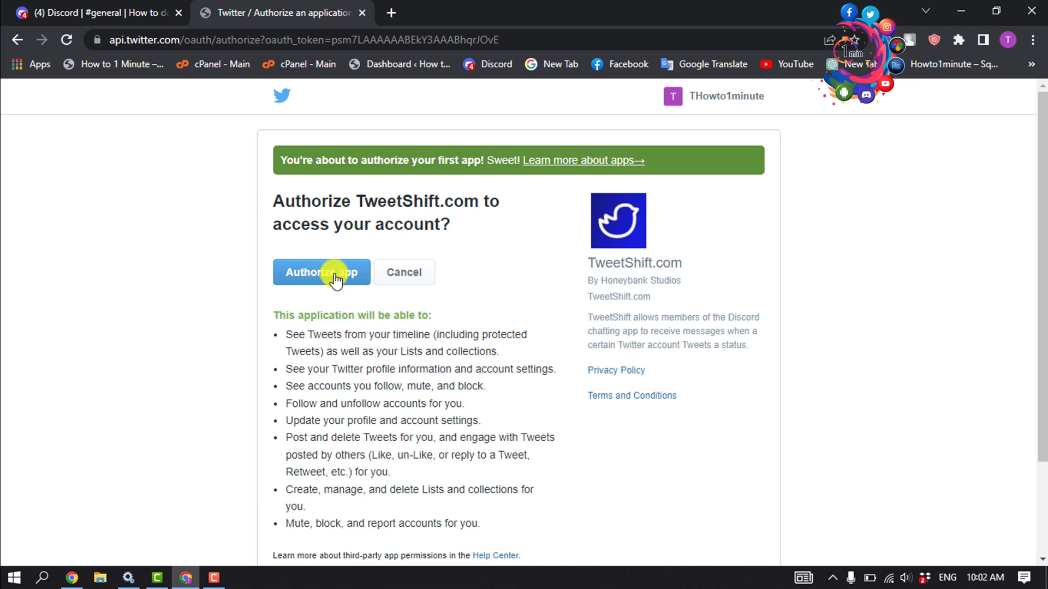
{"action": "left_click", "coordinate": [335, 277]}
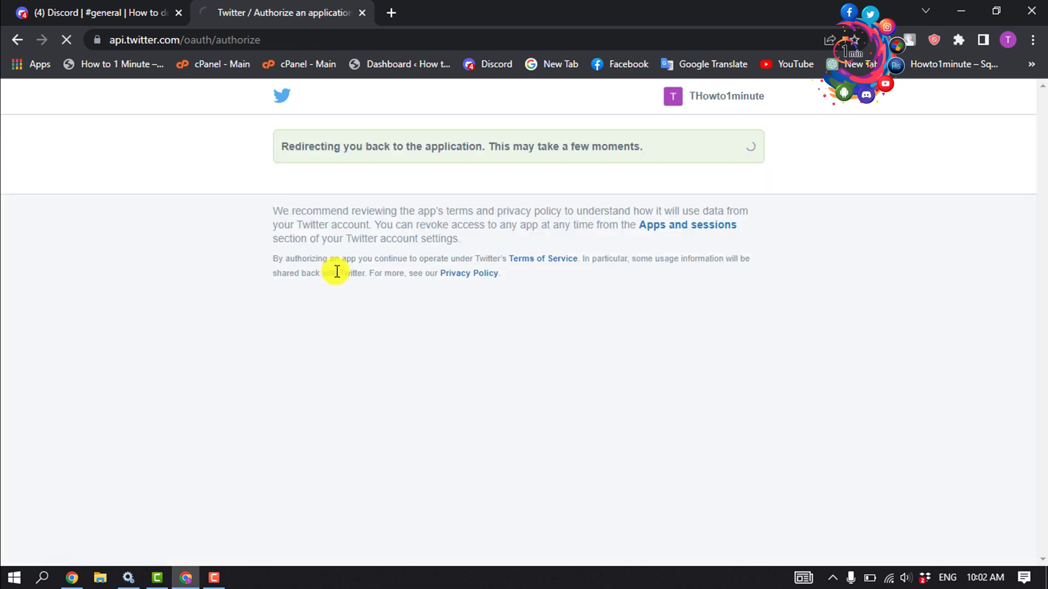
{"action": "scroll", "coordinate": [331, 274], "scroll_direction": "down", "scroll_amount": 2}
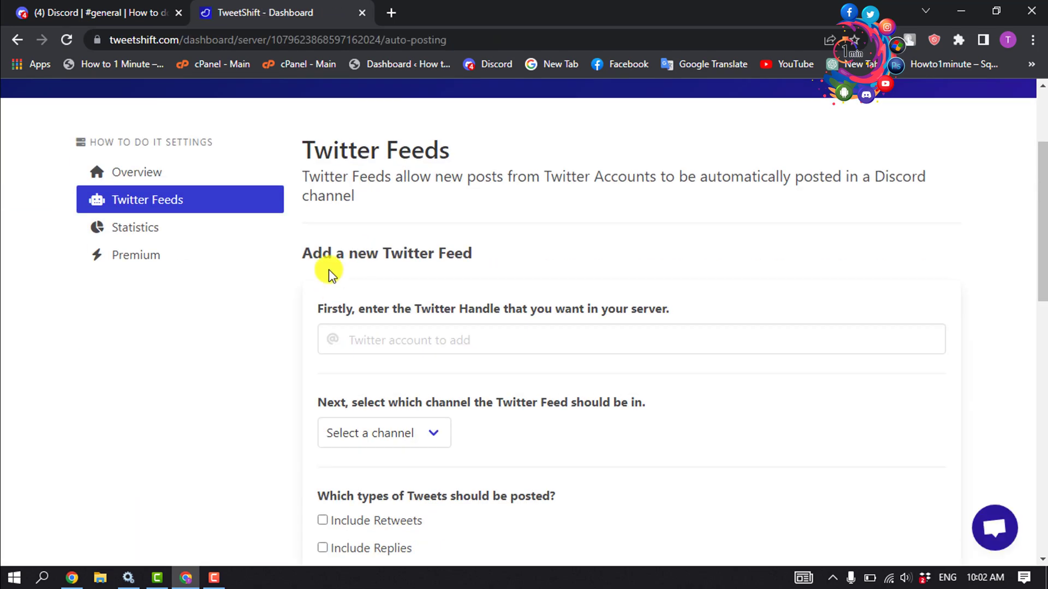
{"action": "scroll", "coordinate": [523, 283], "scroll_direction": "up", "scroll_amount": 1}
{"action": "scroll", "coordinate": [466, 308], "scroll_direction": "up", "scroll_amount": 1}
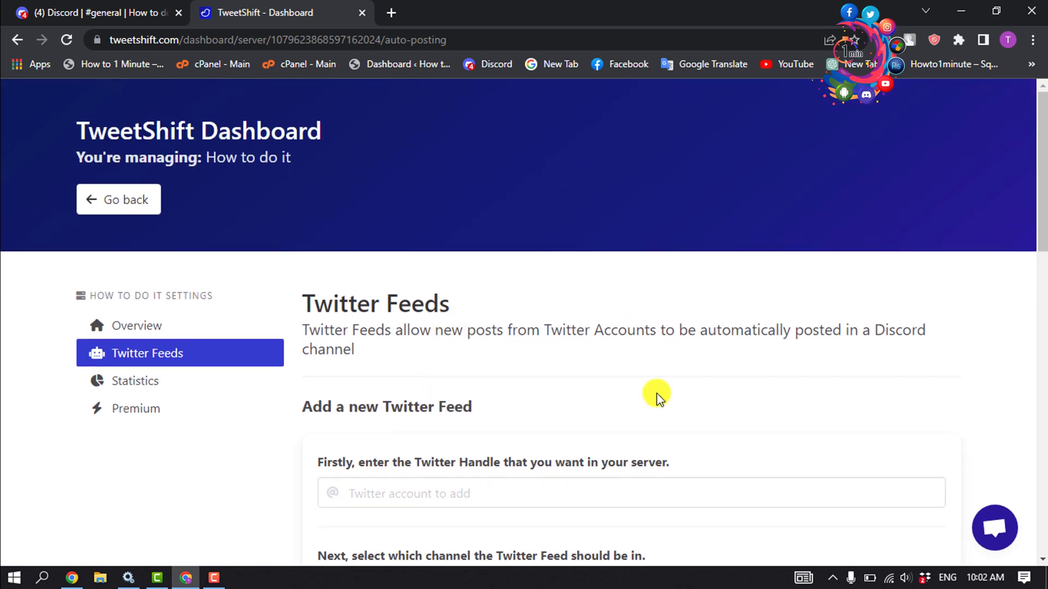
{"action": "scroll", "coordinate": [658, 397], "scroll_direction": "down", "scroll_amount": 2}
{"action": "left_click", "coordinate": [418, 335]}
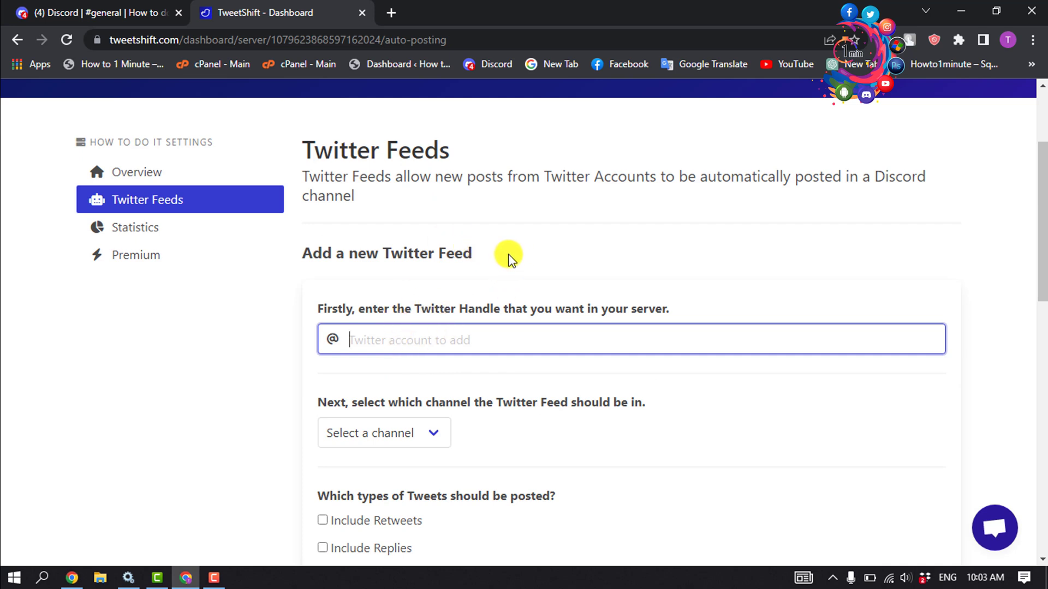
{"action": "left_click", "coordinate": [385, 11]}
{"action": "type", "text": "tw"}
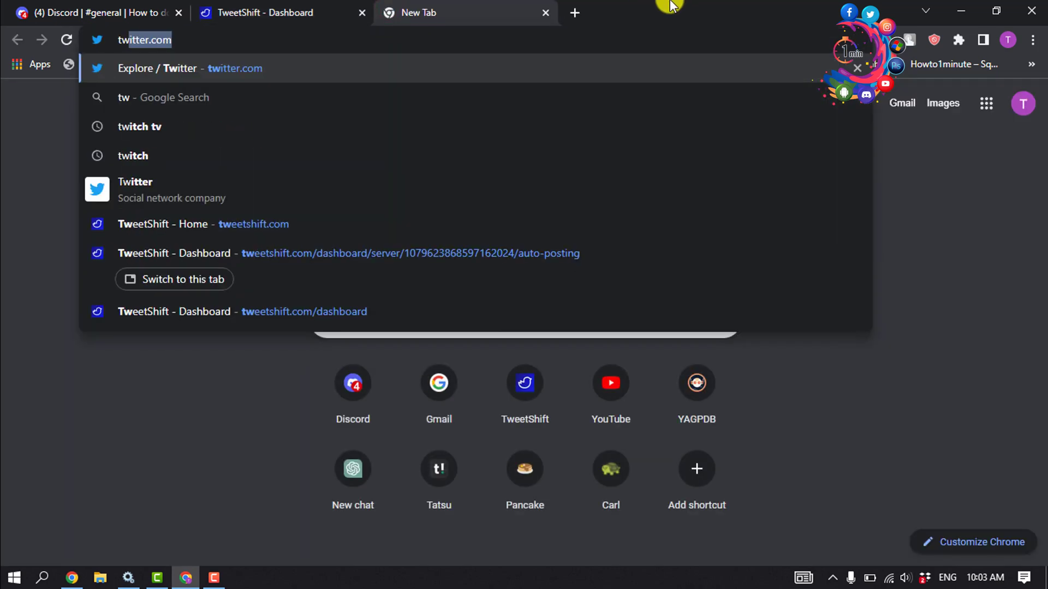
{"action": "key", "text": "Return"}
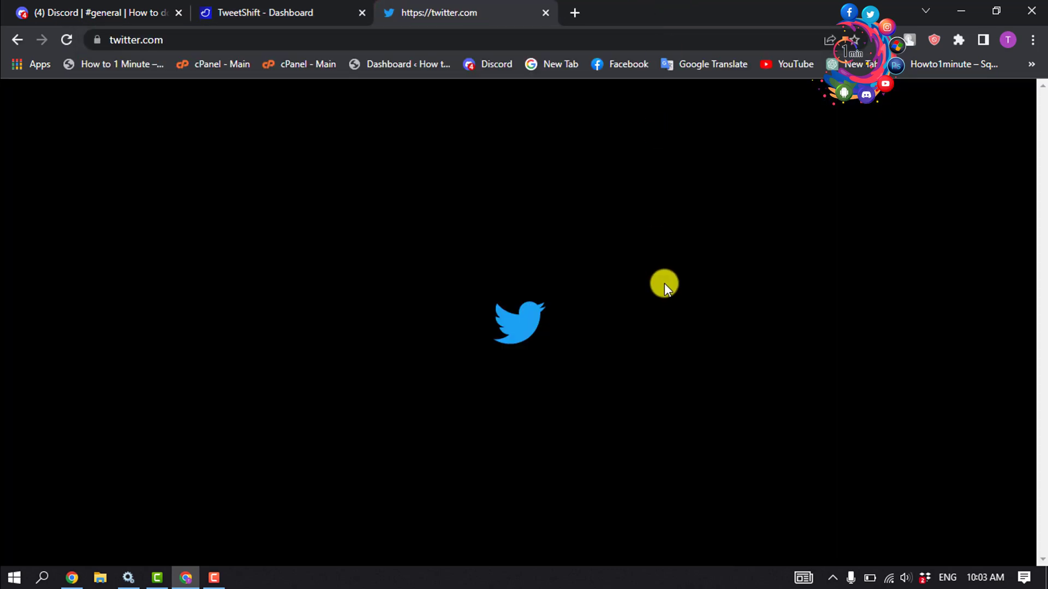
{"action": "left_click", "coordinate": [123, 378]}
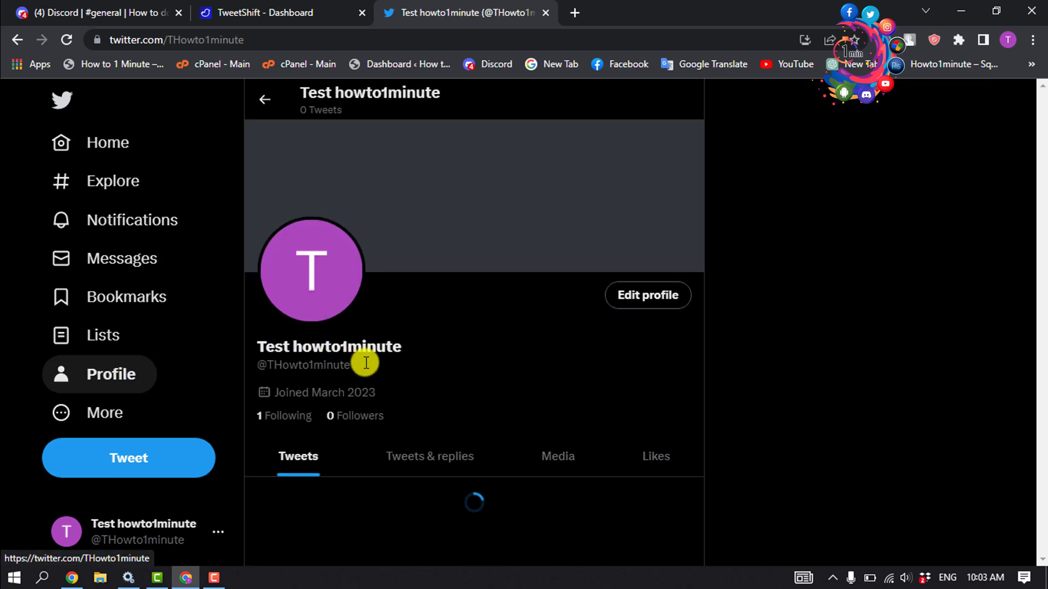
{"action": "left_click_drag", "start_coordinate": [362, 364], "coordinate": [249, 365]}
{"action": "right_click", "coordinate": [274, 368]}
{"action": "left_click", "coordinate": [300, 377]}
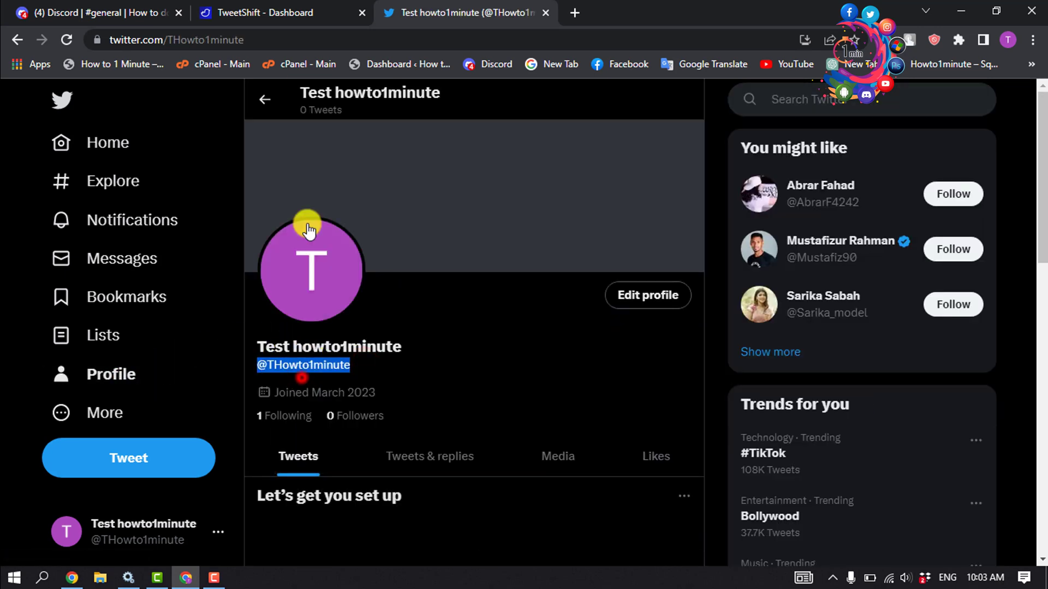
{"action": "left_click", "coordinate": [325, 11]}
{"action": "right_click", "coordinate": [389, 337]}
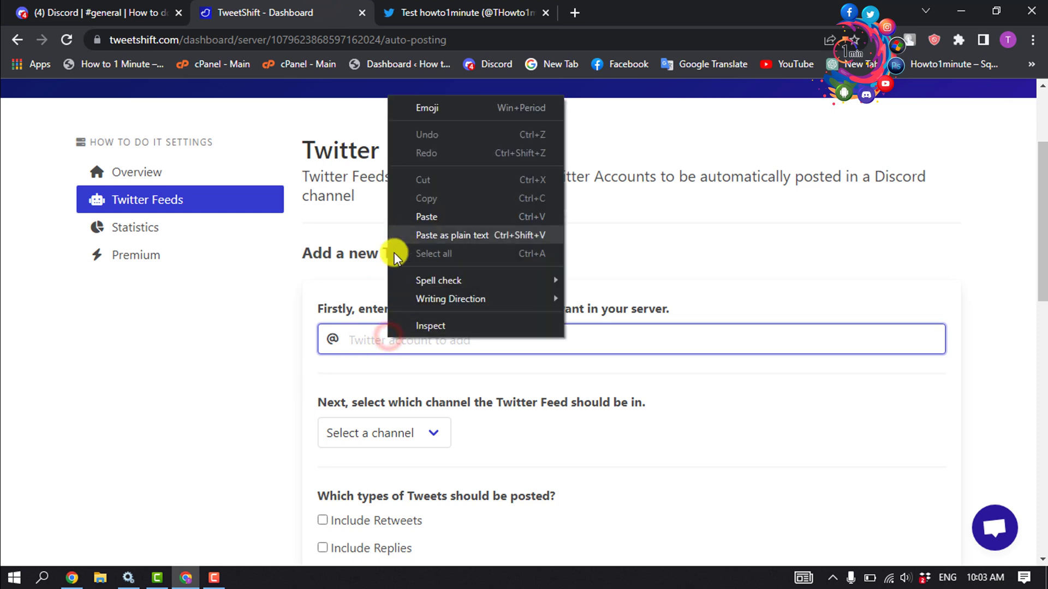
{"action": "left_click", "coordinate": [370, 343]}
{"action": "key", "text": "ctrl+v"}
{"action": "scroll", "coordinate": [527, 341], "scroll_direction": "down", "scroll_amount": 1}
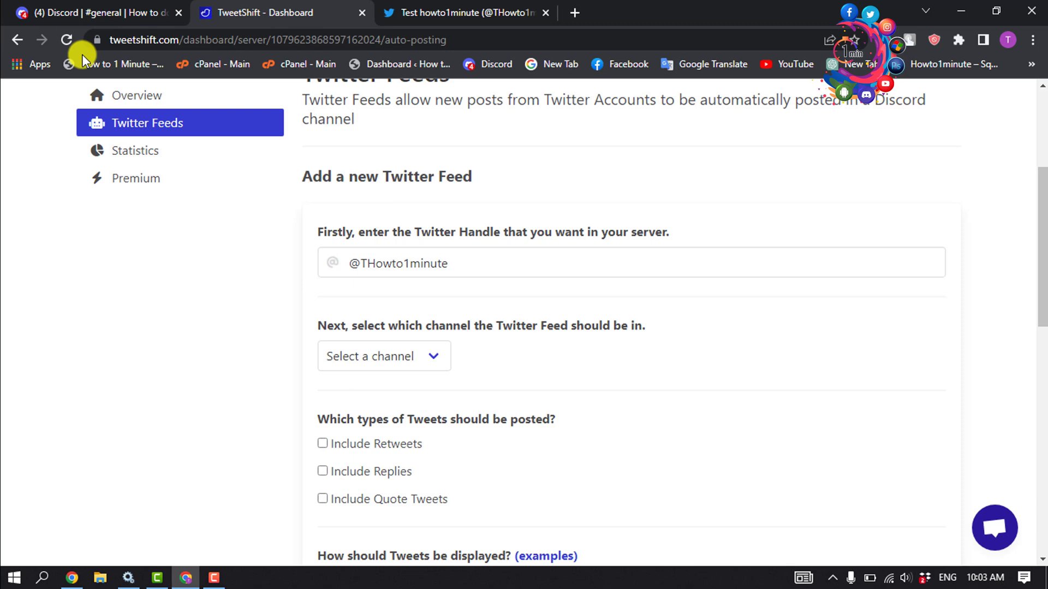
{"action": "left_click", "coordinate": [82, 12]}
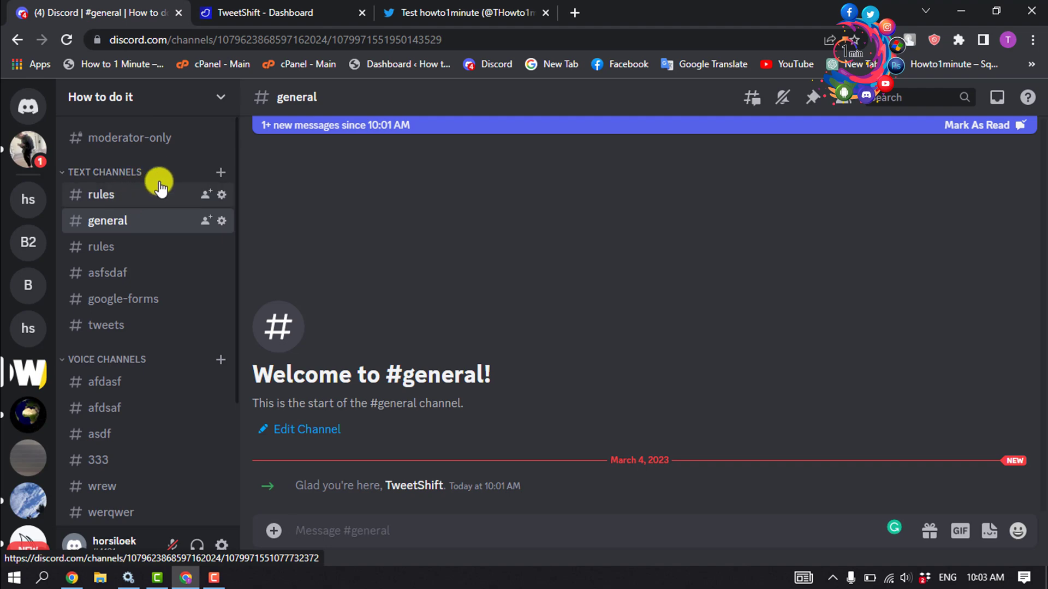
- Add a text channel named 'twitter' under TEXT CHANNELS
{"action": "left_click", "coordinate": [219, 173]}
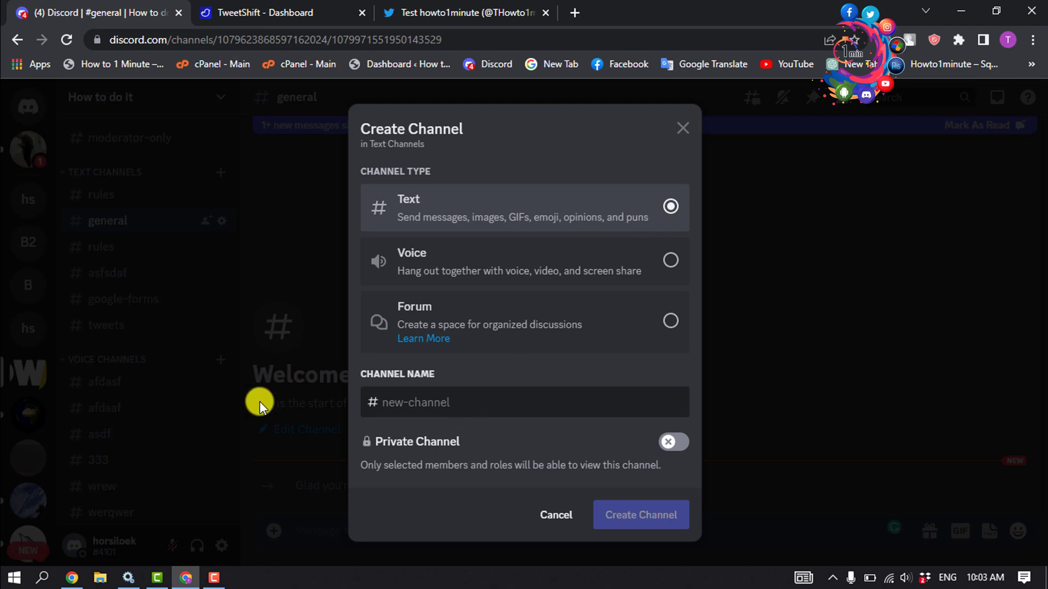
{"action": "type", "text": "twitter"}
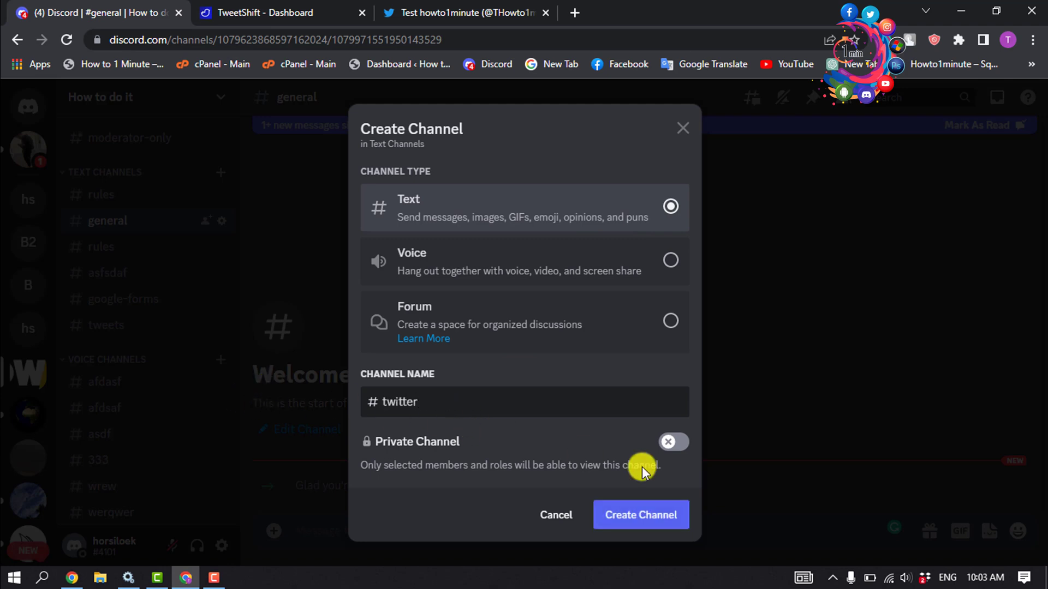
{"action": "left_click", "coordinate": [662, 523]}
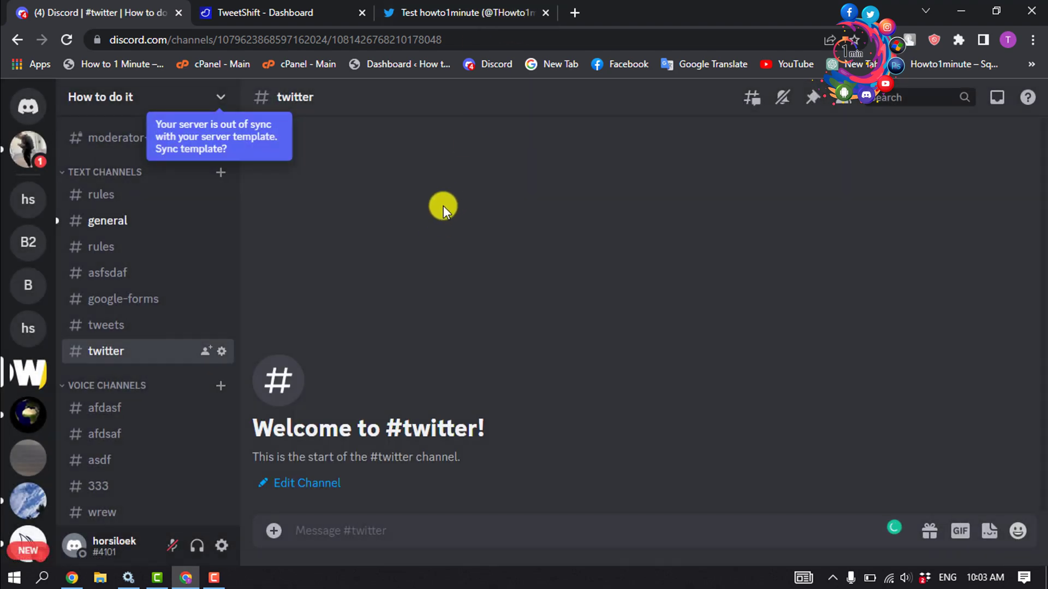
- Reload the TweetShift dashboard and select the Twitter handle field
{"action": "left_click", "coordinate": [446, 13]}
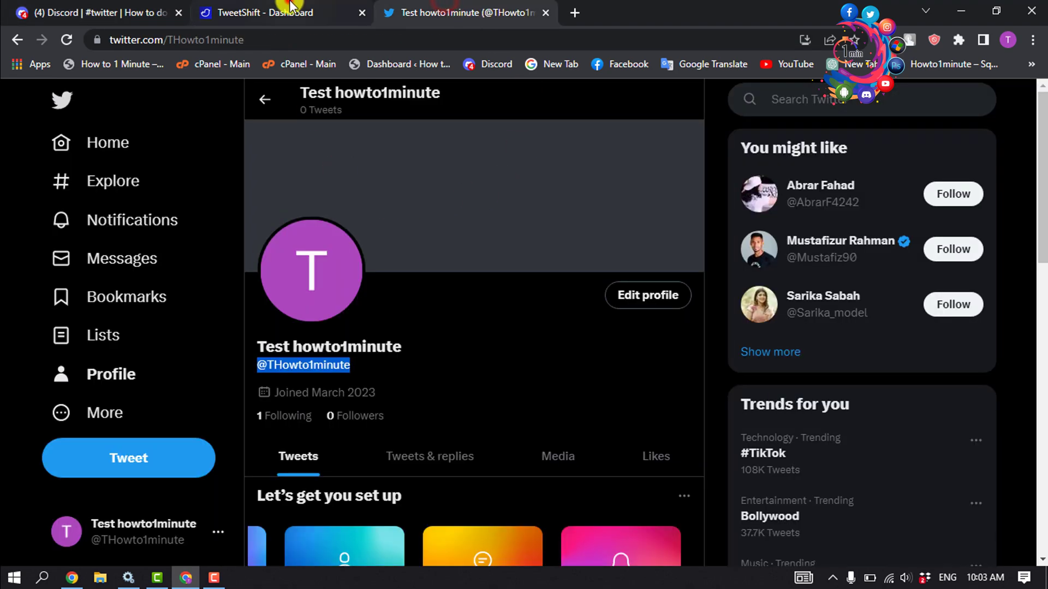
{"action": "left_click", "coordinate": [291, 12]}
{"action": "left_click", "coordinate": [67, 39]}
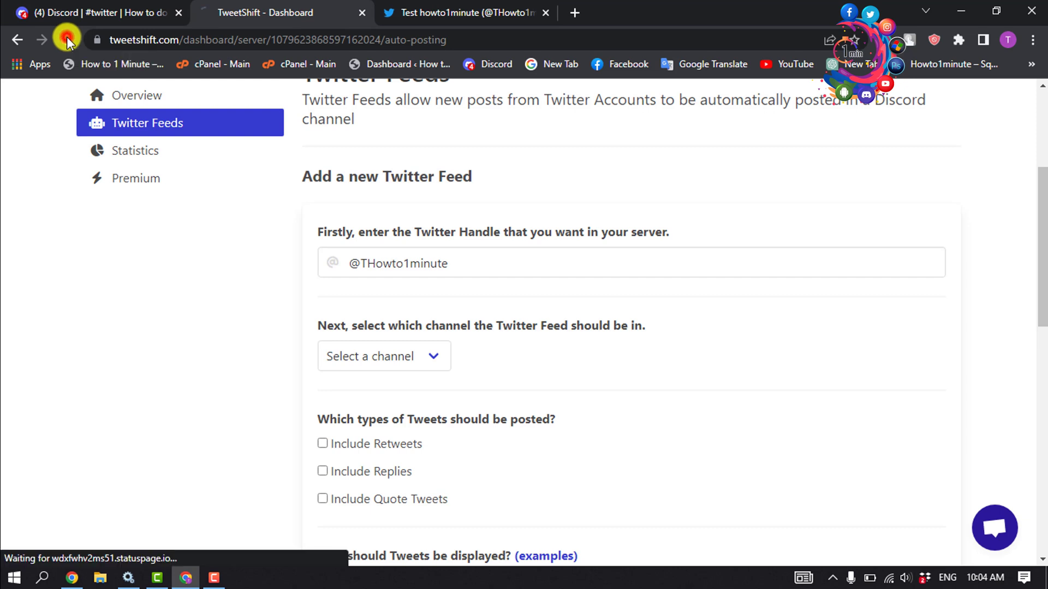
{"action": "left_click", "coordinate": [399, 263]}
{"action": "type", "text": "THowto1minute"}
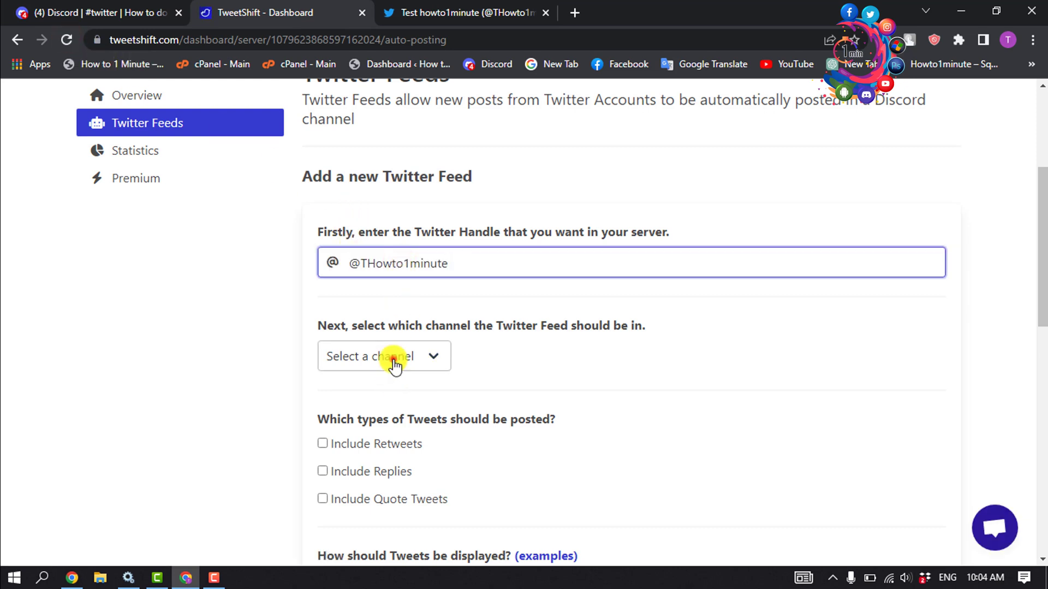
- Post the feed to #twitter, including retweets and quote tweets
{"action": "left_click", "coordinate": [391, 358]}
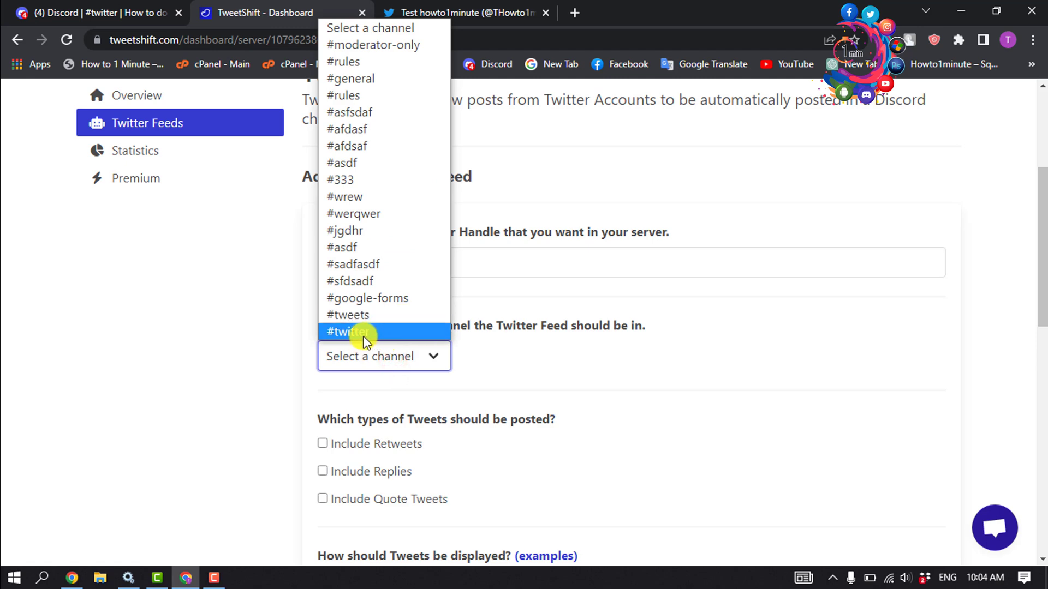
{"action": "left_click", "coordinate": [368, 331]}
{"action": "scroll", "coordinate": [370, 332], "scroll_direction": "down", "scroll_amount": 3}
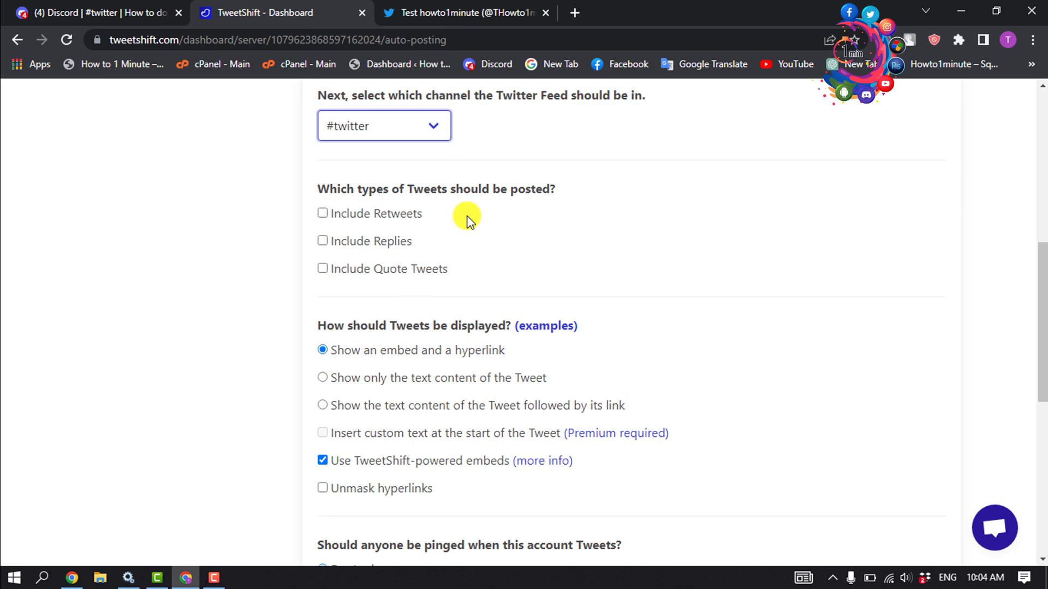
{"action": "left_click", "coordinate": [322, 215]}
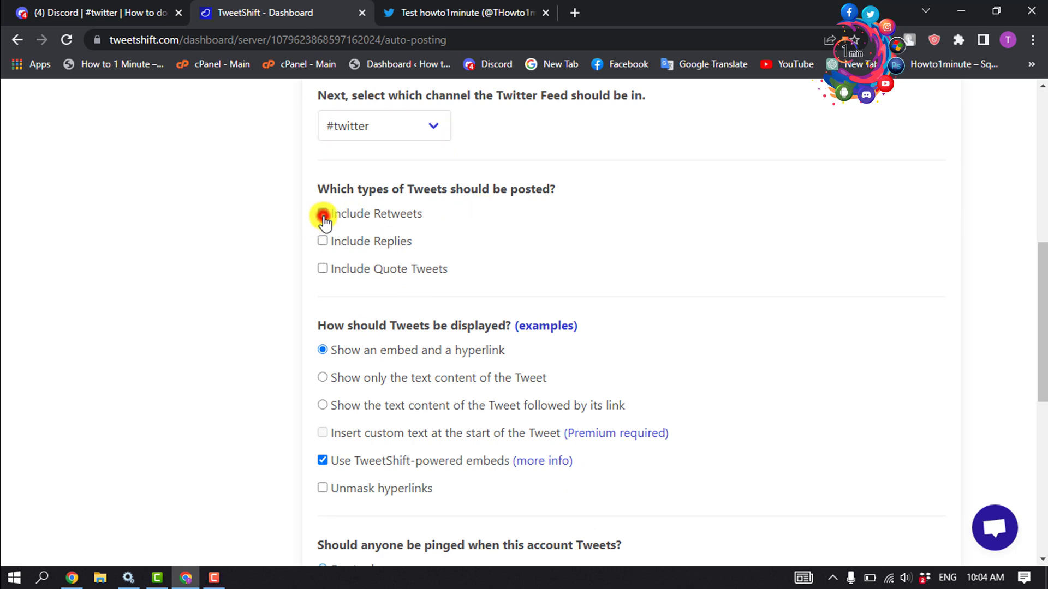
{"action": "left_click", "coordinate": [323, 270]}
{"action": "left_click", "coordinate": [540, 327]}
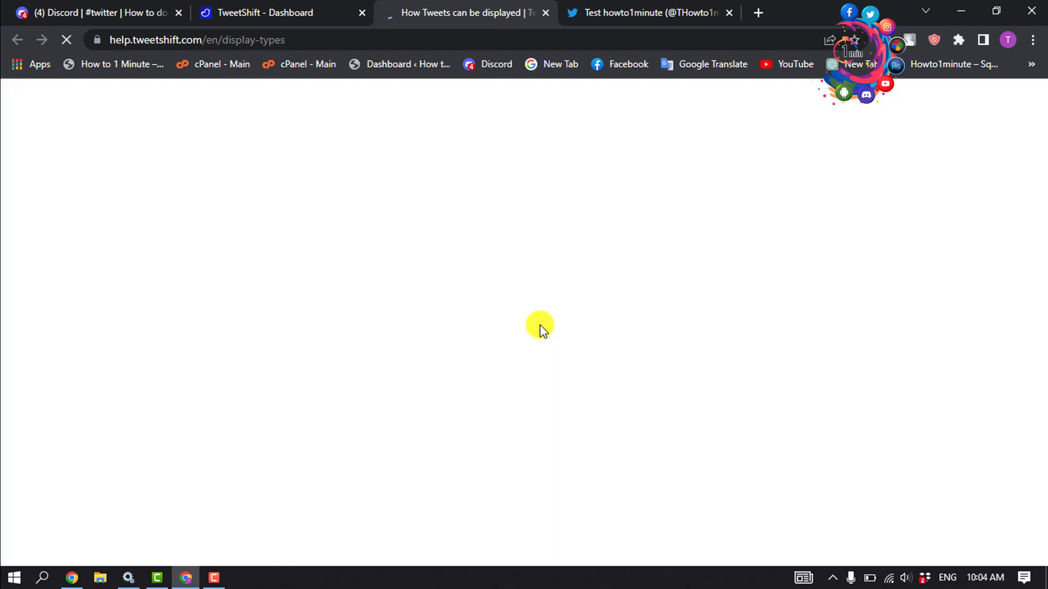
{"action": "scroll", "coordinate": [536, 326], "scroll_direction": "down", "scroll_amount": 2}
{"action": "scroll", "coordinate": [536, 324], "scroll_direction": "down", "scroll_amount": 4}
{"action": "scroll", "coordinate": [535, 325], "scroll_direction": "down", "scroll_amount": 1}
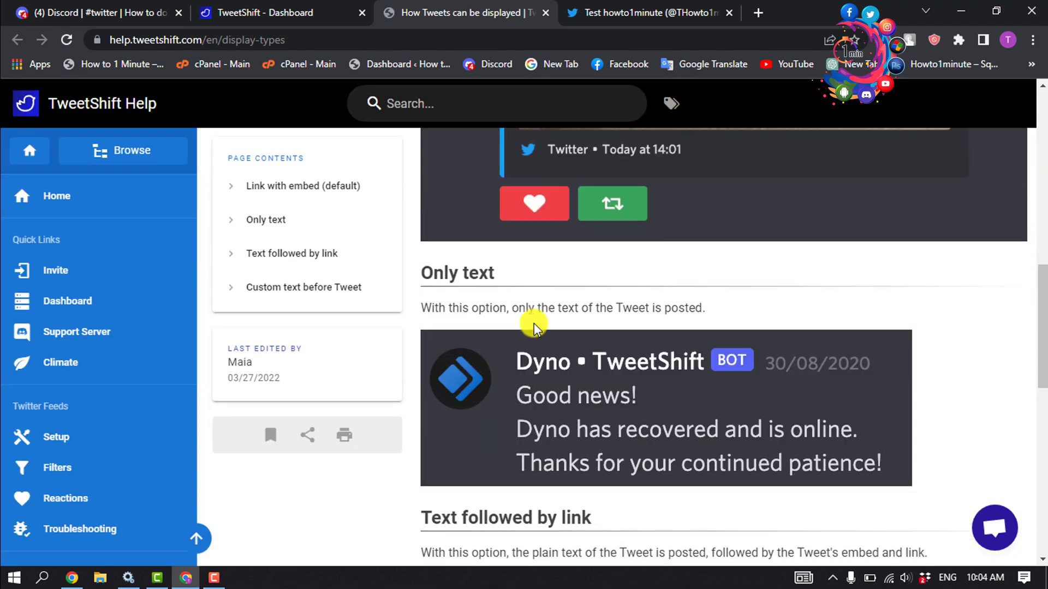
{"action": "scroll", "coordinate": [533, 325], "scroll_direction": "down", "scroll_amount": 2}
{"action": "scroll", "coordinate": [533, 326], "scroll_direction": "down", "scroll_amount": 3}
{"action": "scroll", "coordinate": [529, 332], "scroll_direction": "down", "scroll_amount": 3}
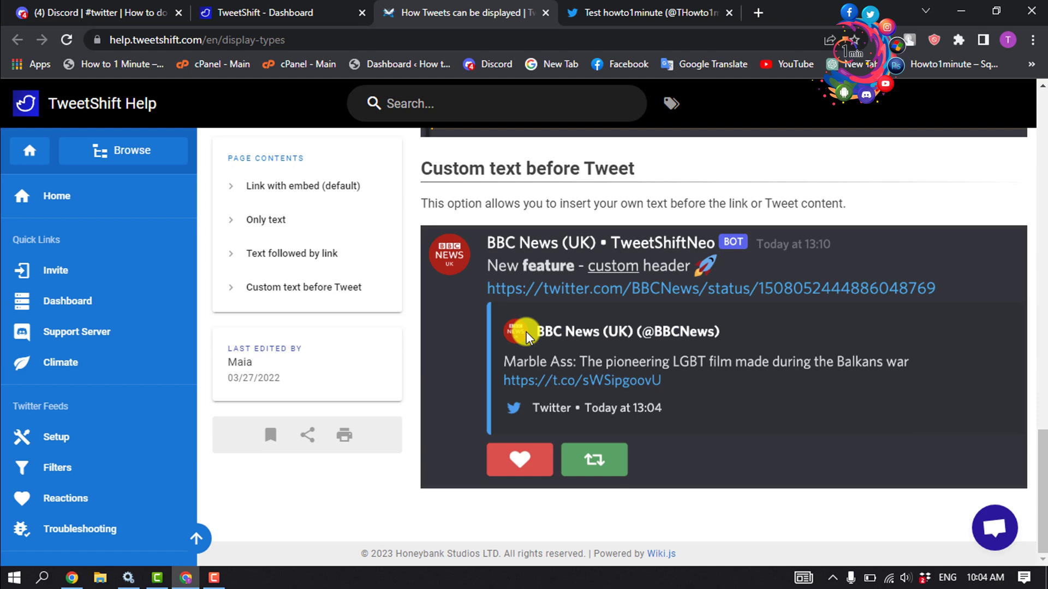
{"action": "left_click", "coordinate": [305, 10]}
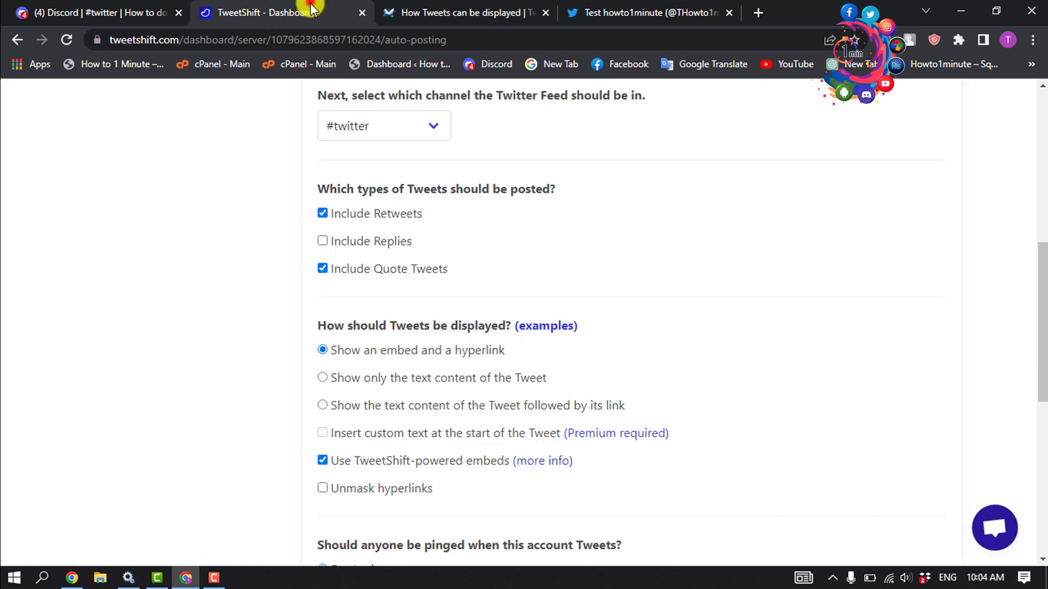
- Choose 'Show an embed and a hyperlink' as the tweet display option
{"action": "left_click", "coordinate": [323, 352]}
{"action": "scroll", "coordinate": [426, 360], "scroll_direction": "down", "scroll_amount": 5}
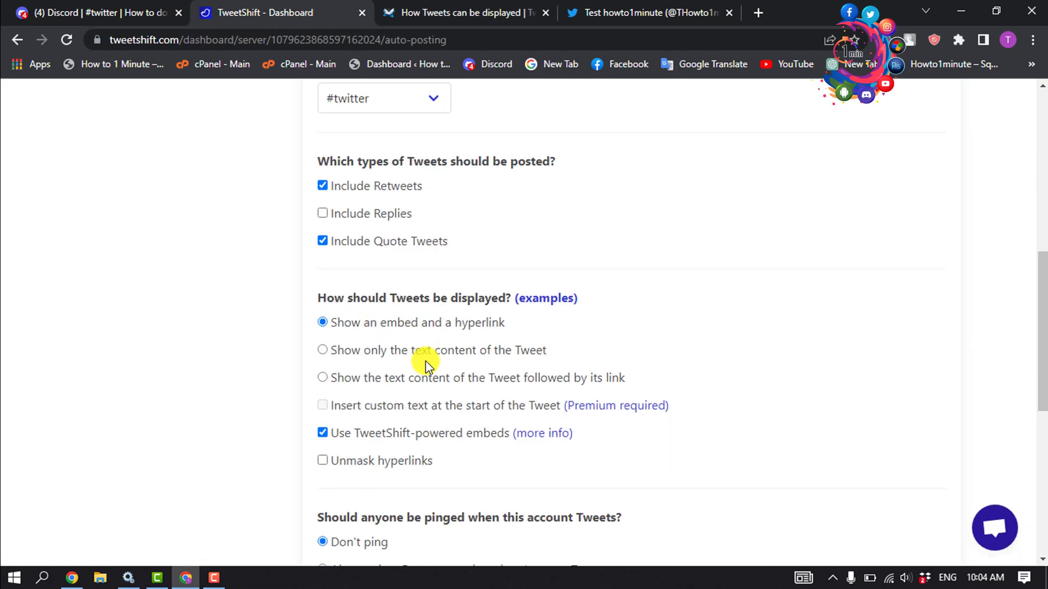
{"action": "scroll", "coordinate": [245, 360], "scroll_direction": "up", "scroll_amount": 1}
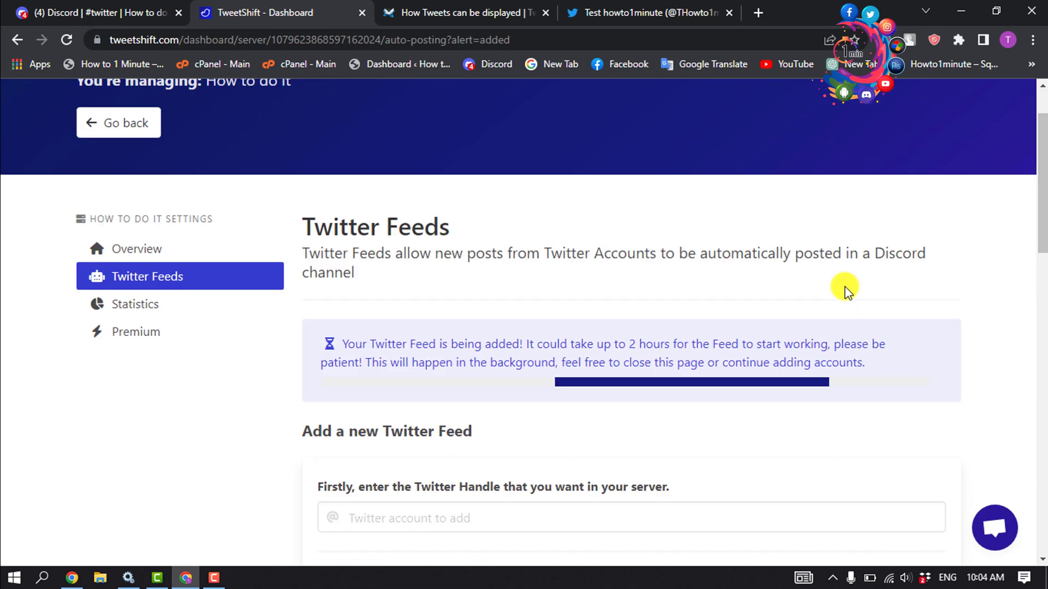
{"action": "scroll", "coordinate": [846, 291], "scroll_direction": "up", "scroll_amount": 1}
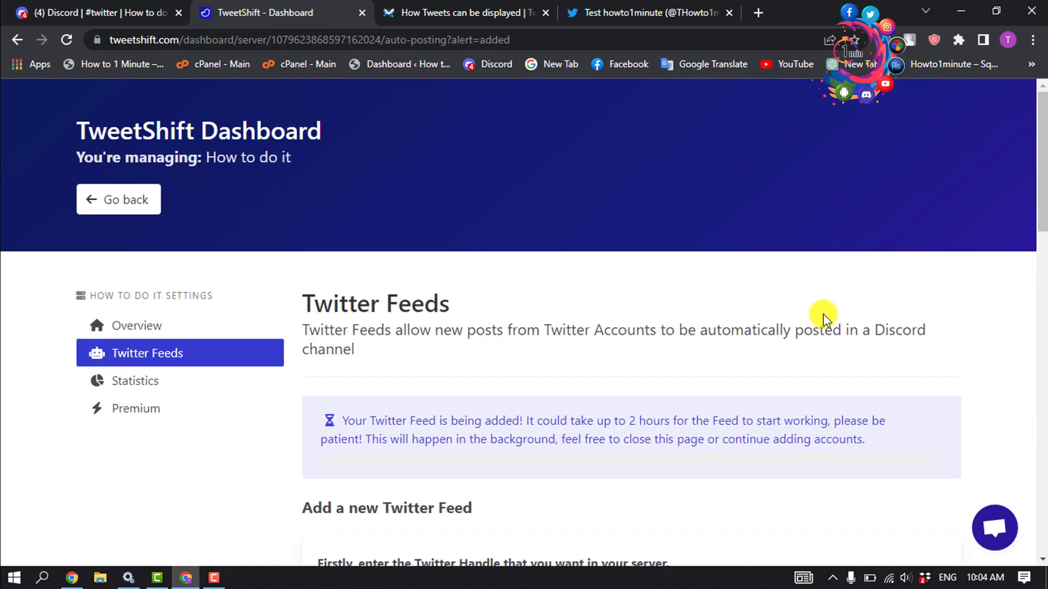